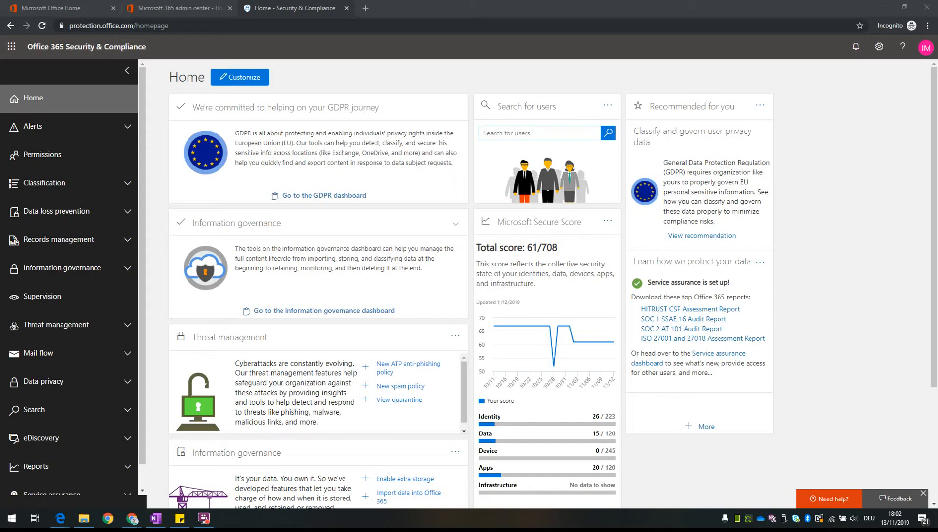
Step: Open the eDiscovery case list in the Security & Compliance center
{"action": "left_click", "coordinate": [47, 444]}
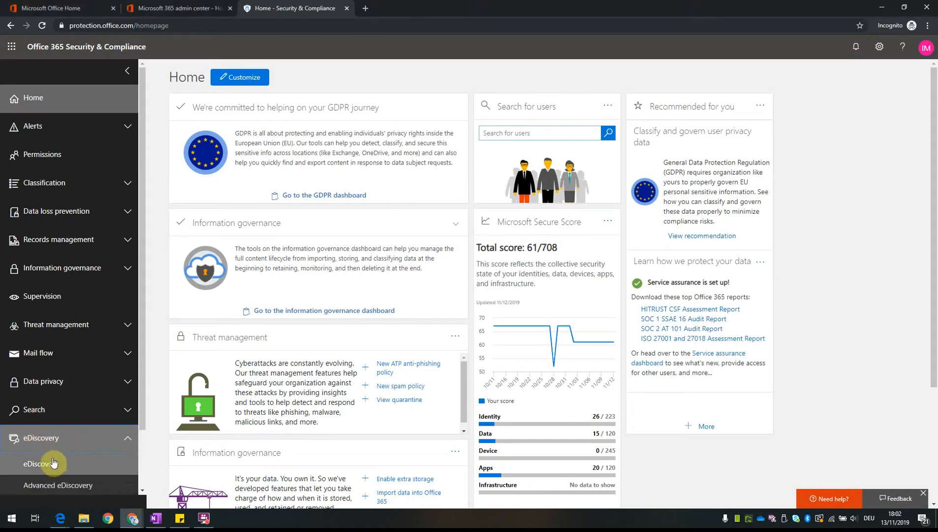
{"action": "scroll", "coordinate": [55, 462], "scroll_direction": "down", "scroll_amount": 1}
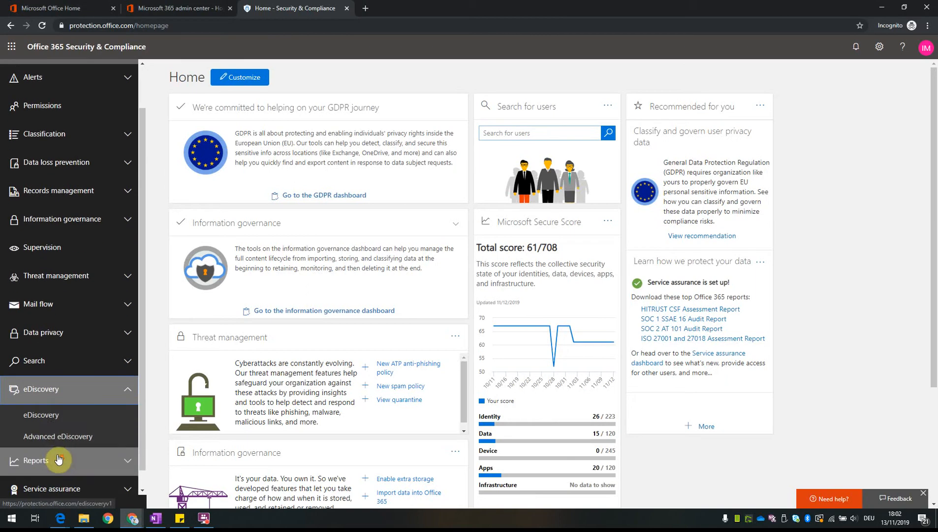
{"action": "left_click", "coordinate": [49, 419]}
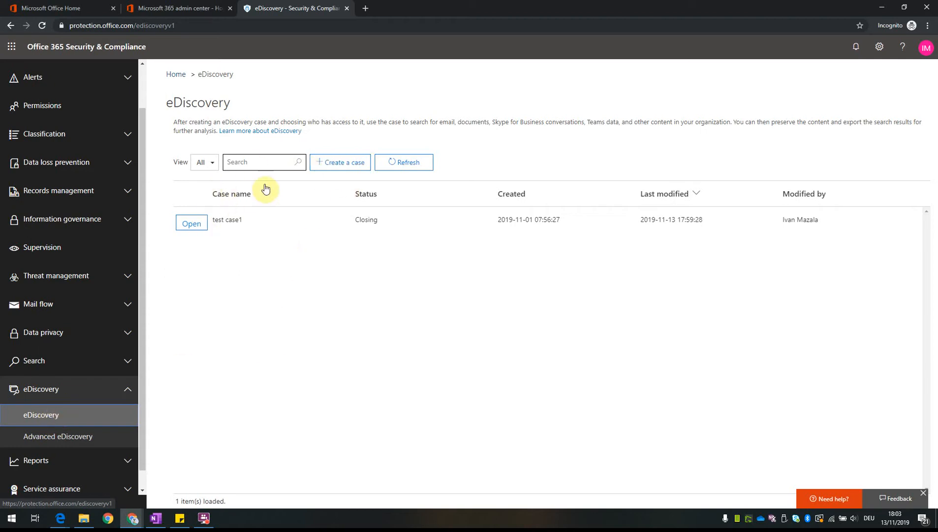
Step: Create and save an eDiscovery case named "testing new case", leaving the description empty
{"action": "left_click", "coordinate": [336, 161]}
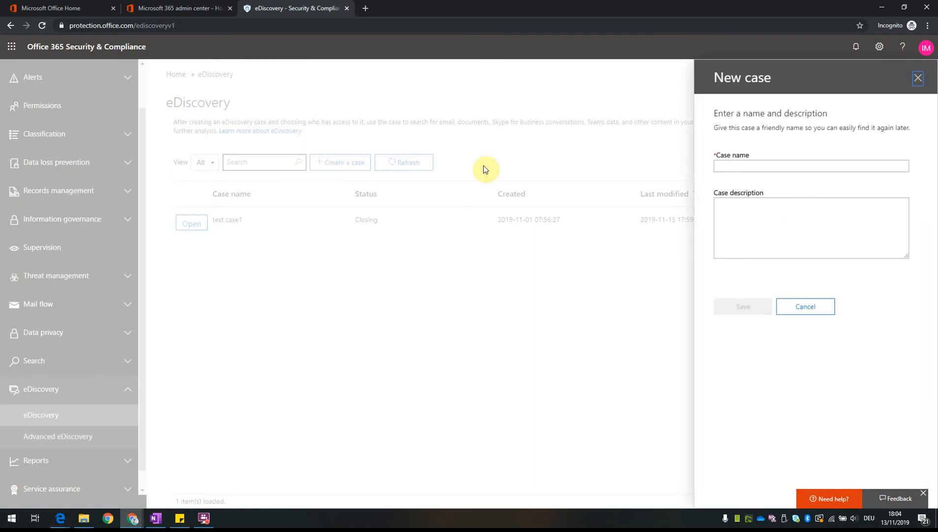
{"action": "left_click", "coordinate": [731, 167]}
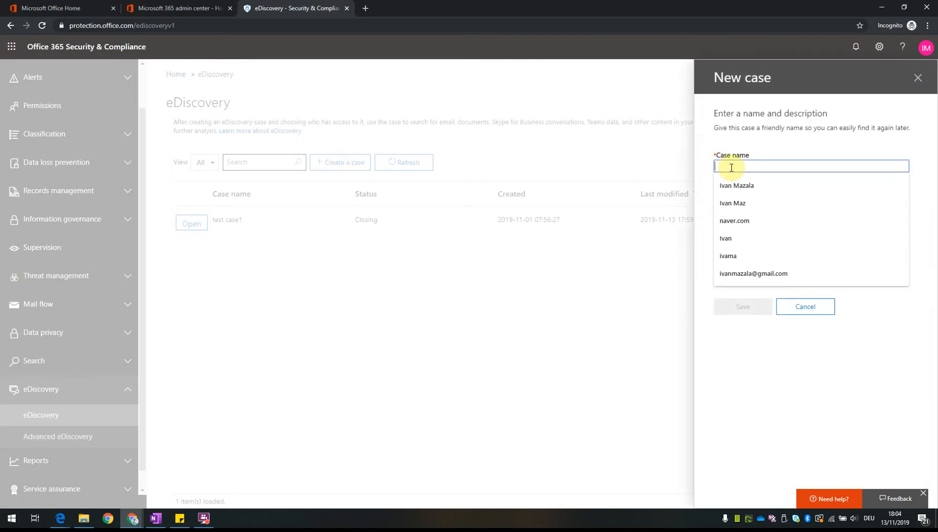
{"action": "type", "text": "te"}
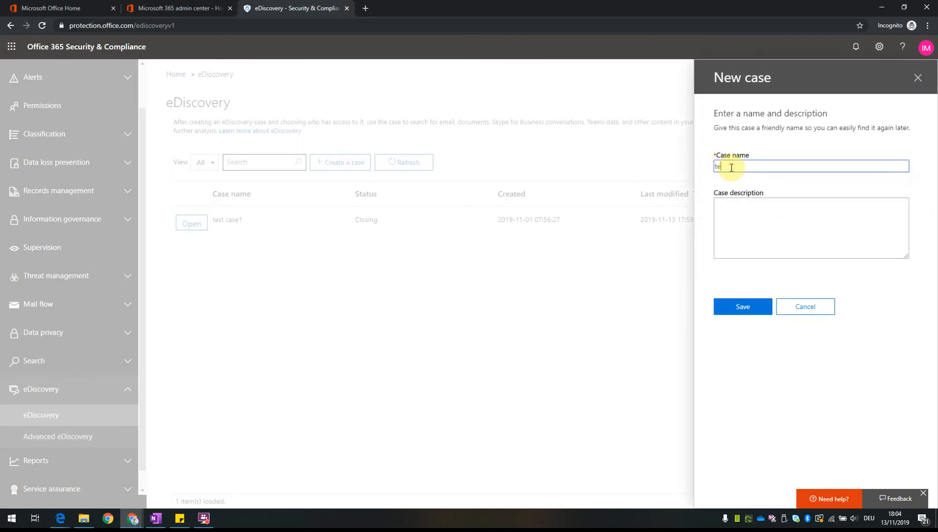
{"action": "type", "text": "sting new case"}
{"action": "left_click", "coordinate": [743, 307]}
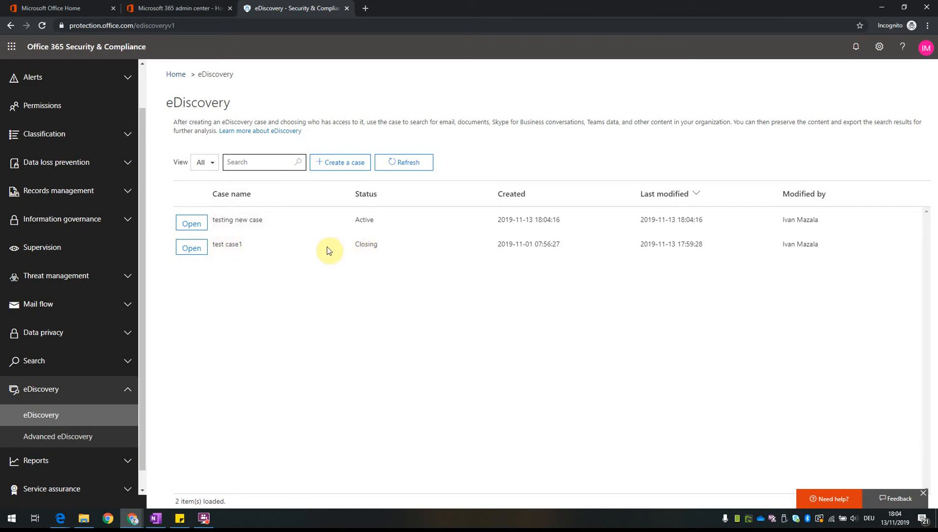
Step: Open "testing new case" and start a new hold named "test hold 1" without a description
{"action": "left_click", "coordinate": [192, 224]}
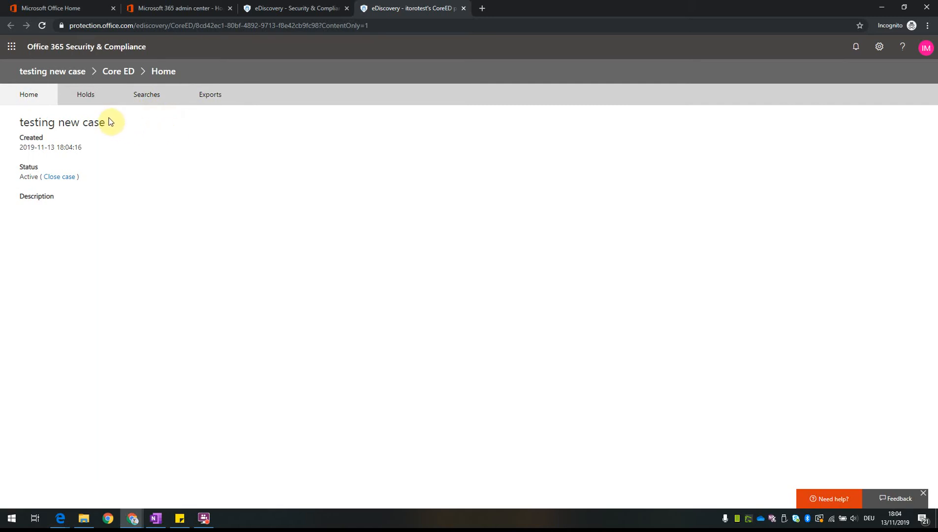
{"action": "left_click", "coordinate": [82, 100]}
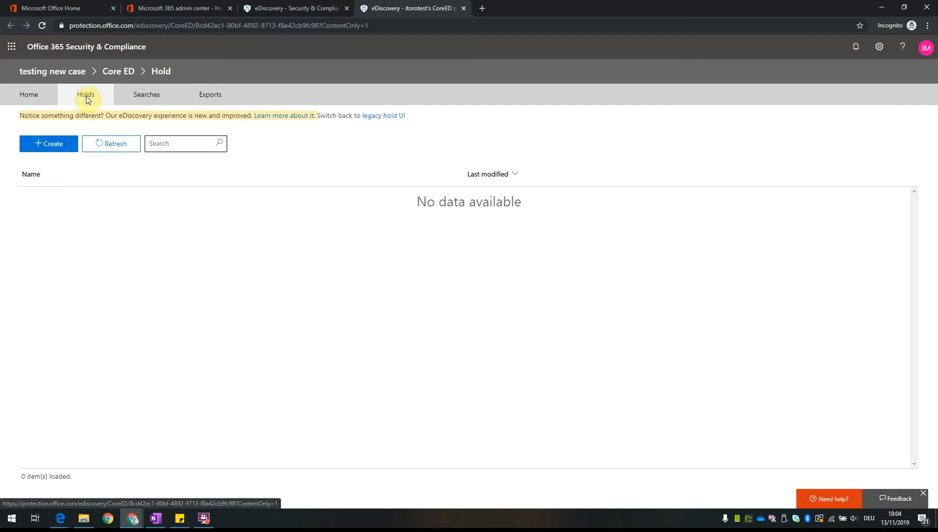
{"action": "left_click", "coordinate": [64, 153]}
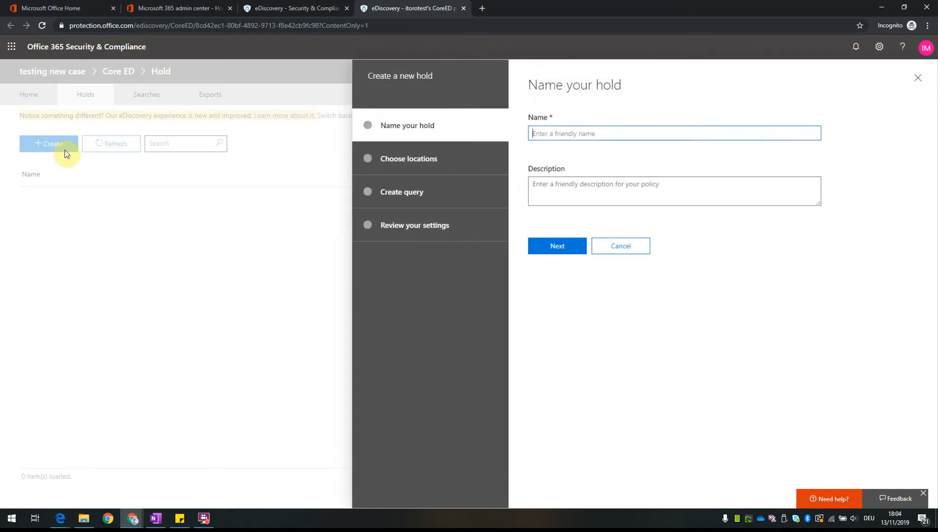
{"action": "type", "text": "test hold 1"}
{"action": "left_click", "coordinate": [552, 247]}
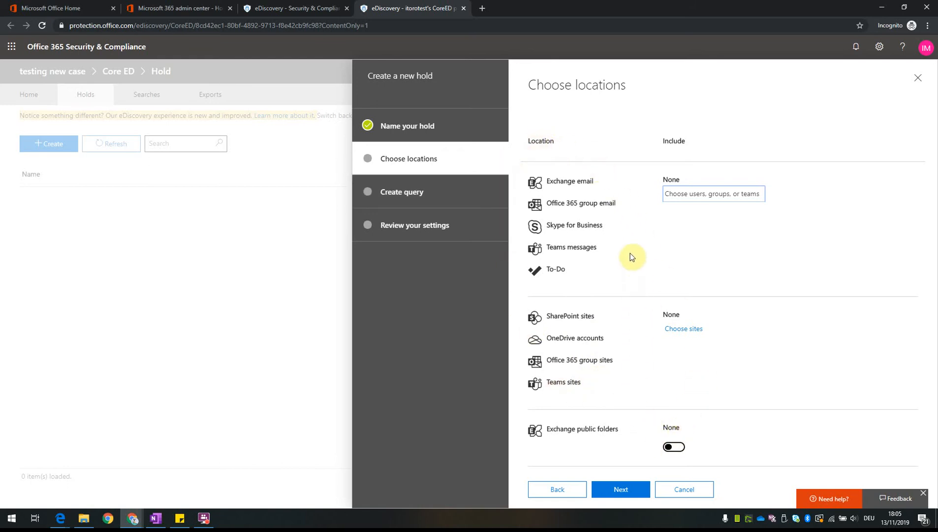
Step: Search the mailboxes for "ceo" and add the CEO's user mailbox to the hold's Exchange email locations
{"action": "left_click", "coordinate": [682, 195]}
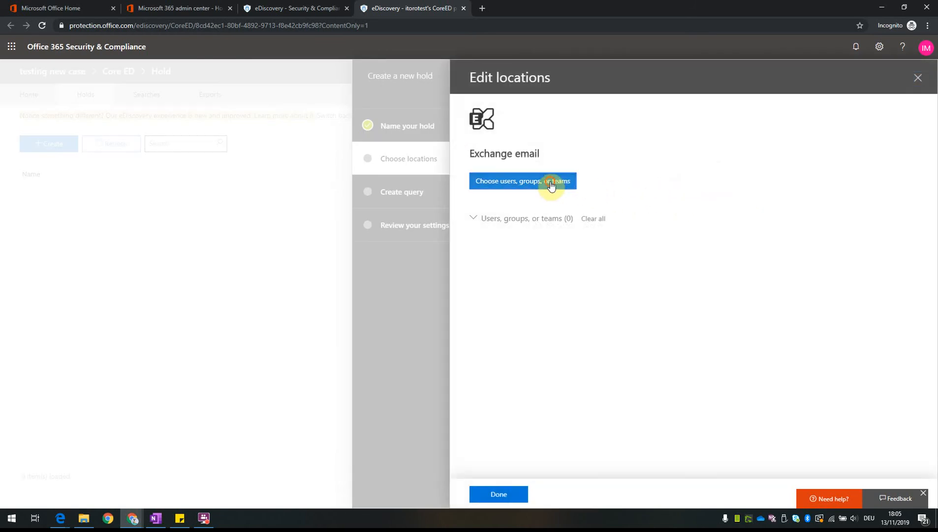
{"action": "left_click", "coordinate": [551, 181]}
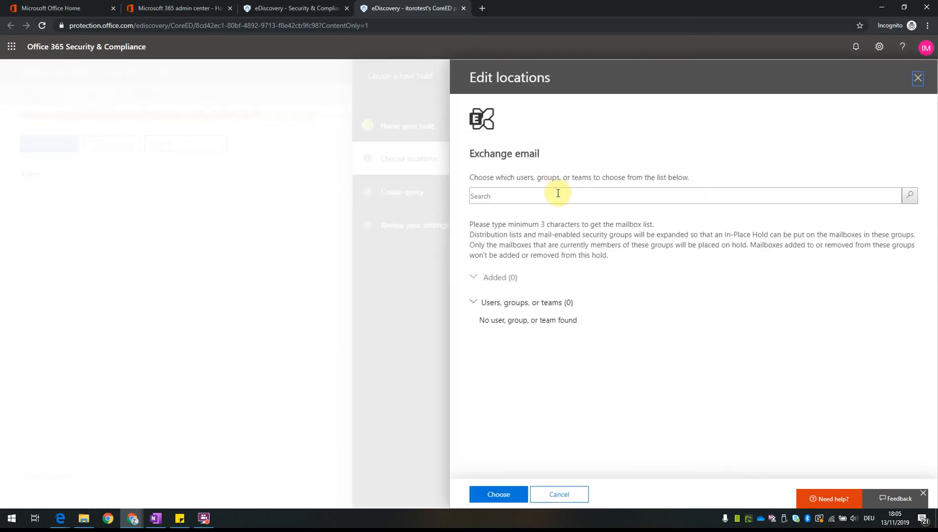
{"action": "left_click", "coordinate": [559, 193]}
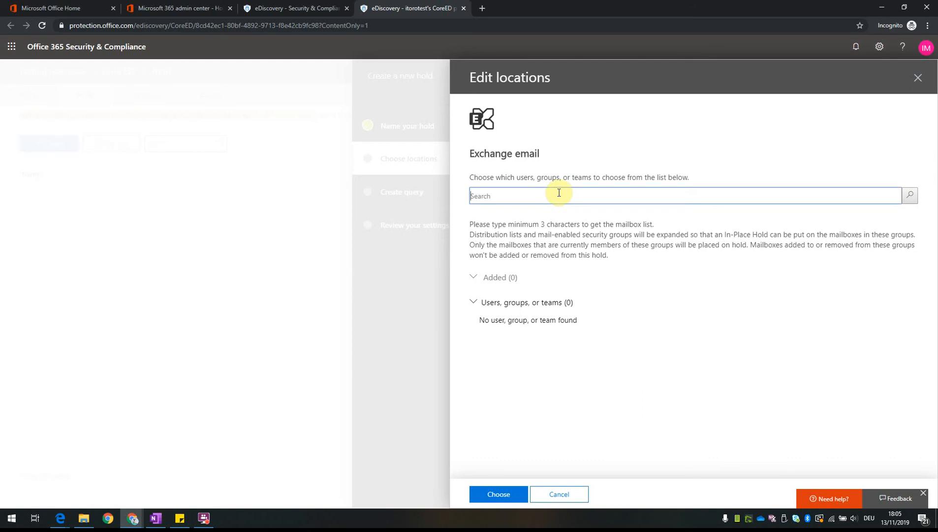
{"action": "type", "text": "ceo"}
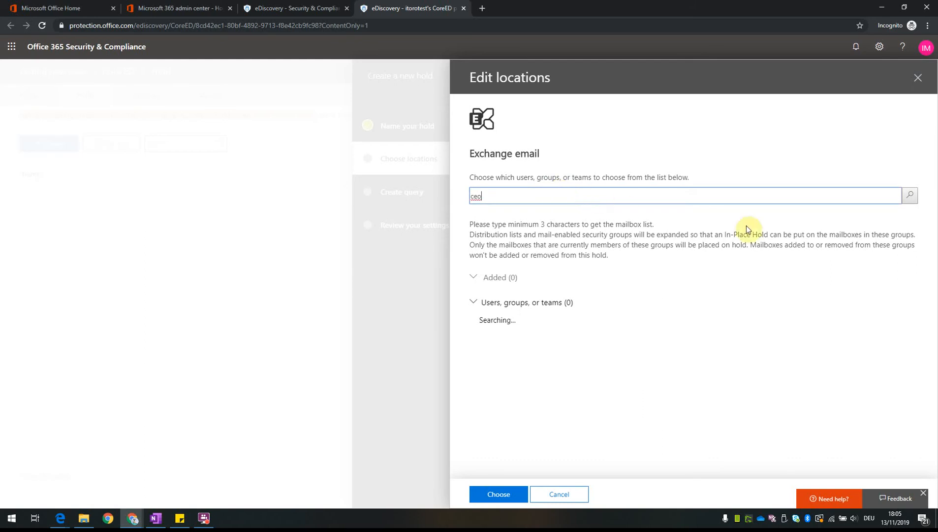
{"action": "left_click", "coordinate": [908, 199]}
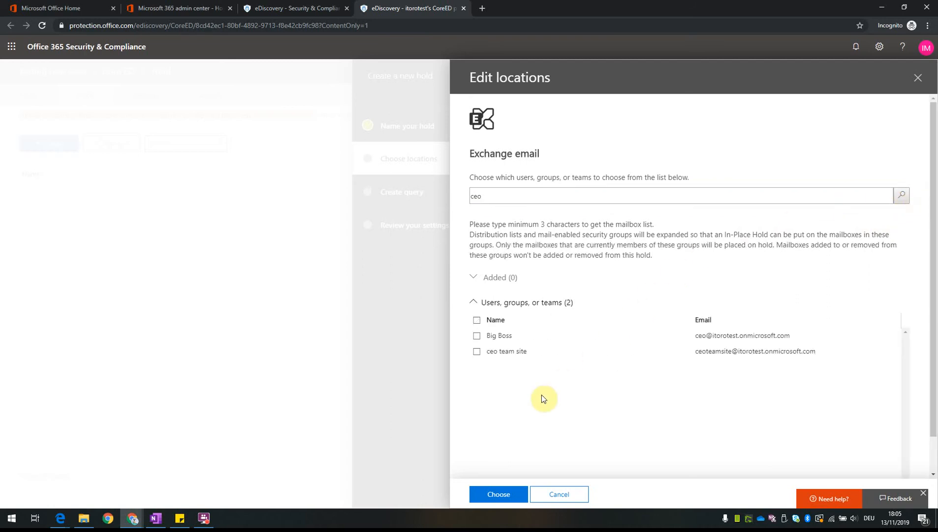
{"action": "left_click", "coordinate": [477, 336]}
{"action": "left_click", "coordinate": [499, 494]}
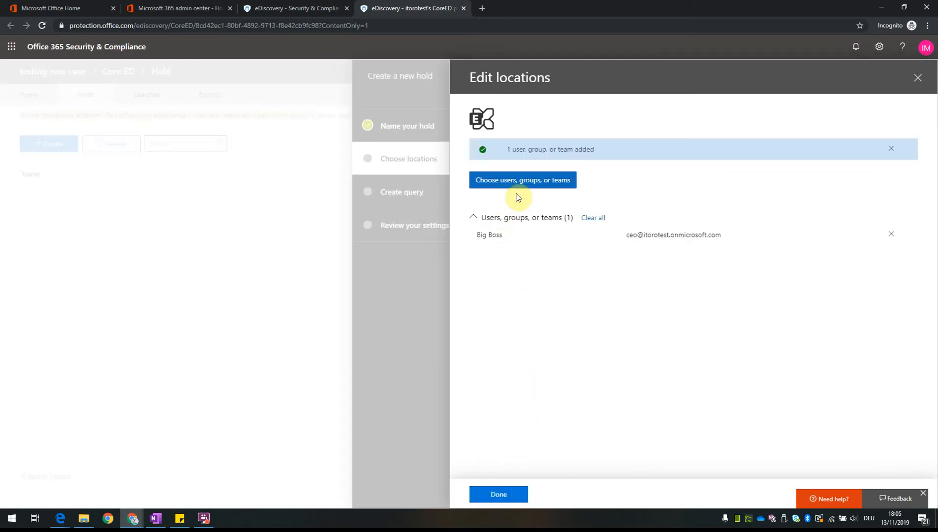
{"action": "left_click", "coordinate": [497, 494]}
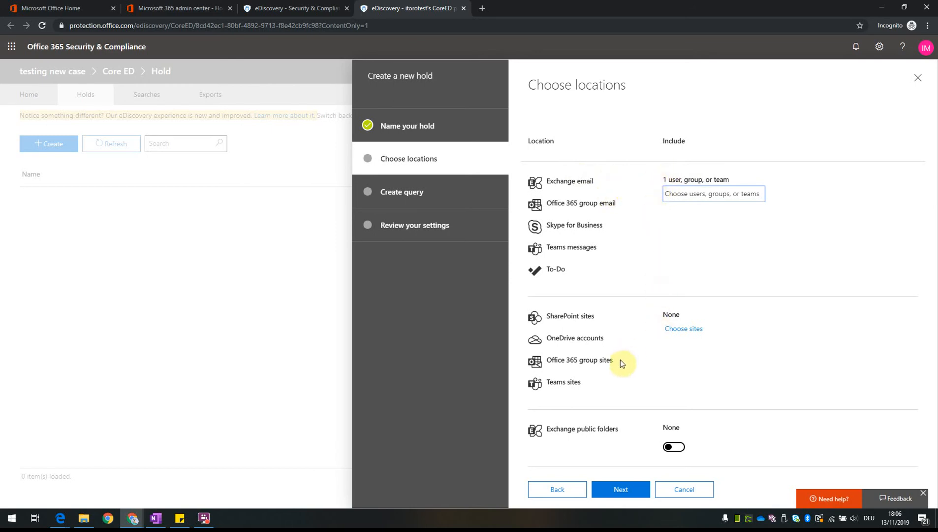
Step: Leave the hold's query keywords empty and create the hold with the reviewed settings
{"action": "left_click", "coordinate": [623, 489]}
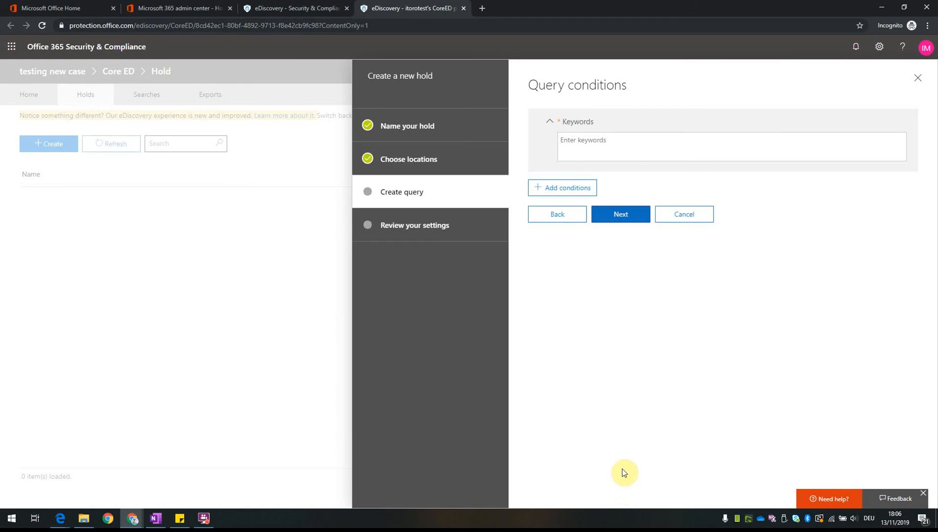
{"action": "left_click", "coordinate": [587, 143]}
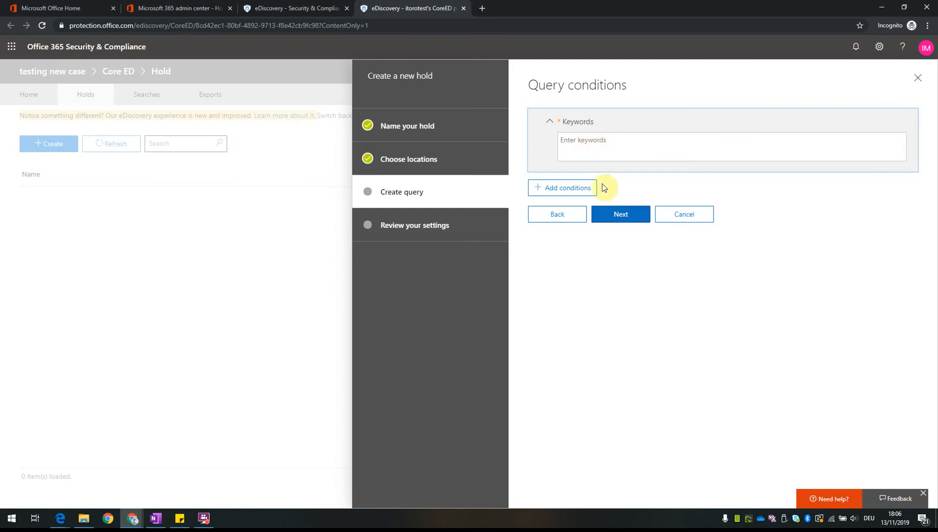
{"action": "left_click", "coordinate": [621, 220]}
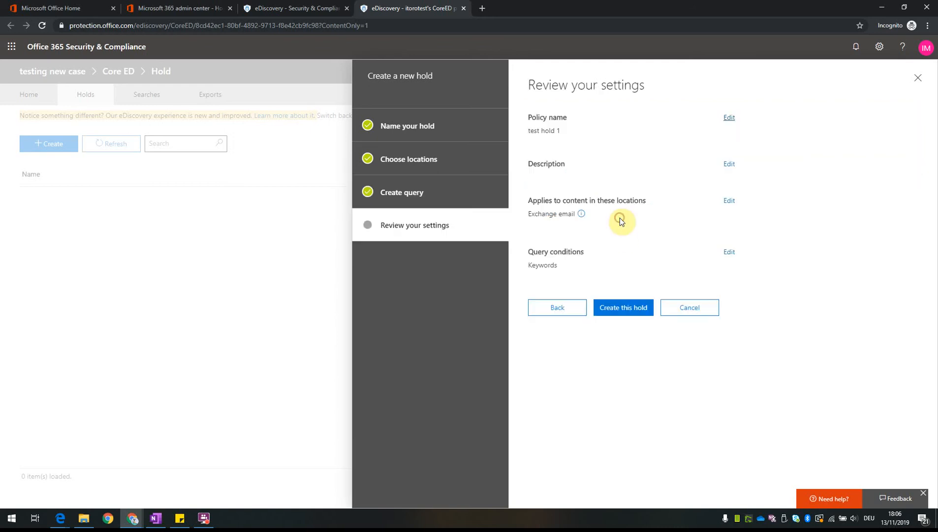
{"action": "left_click", "coordinate": [619, 308]}
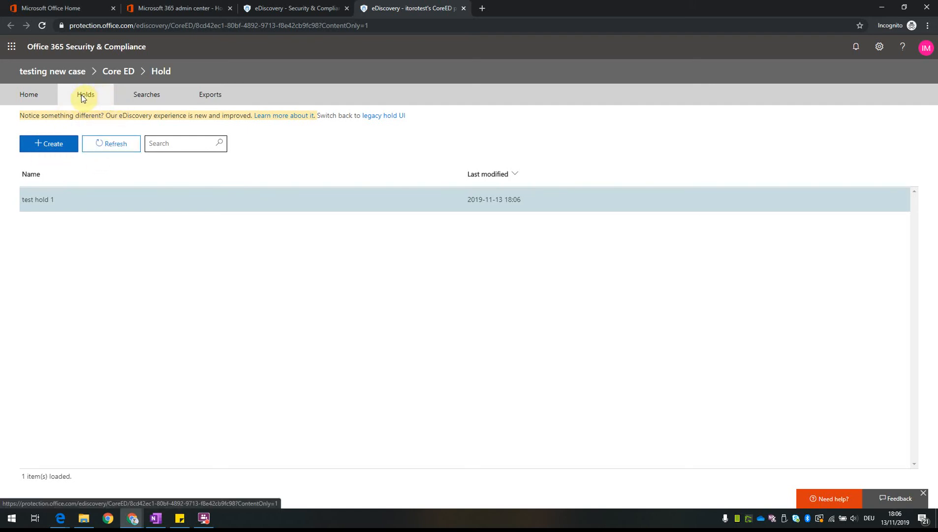
Step: Start a new search in the case and enter "password" as its keyword
{"action": "left_click", "coordinate": [145, 95]}
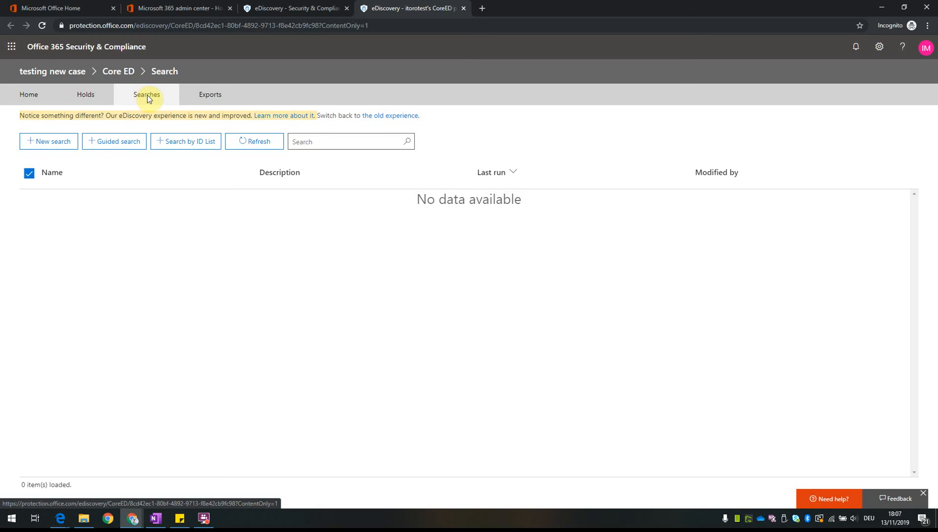
{"action": "left_click", "coordinate": [63, 144]}
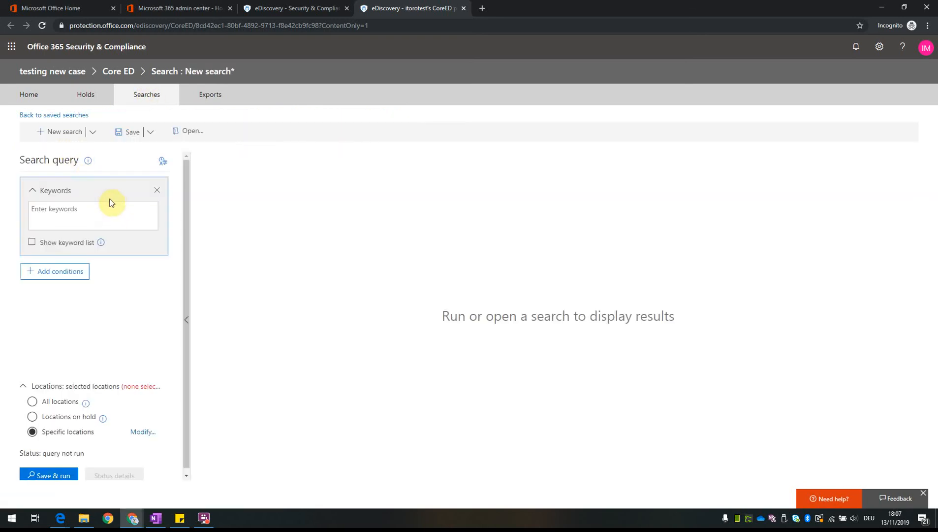
{"action": "left_click", "coordinate": [93, 217]}
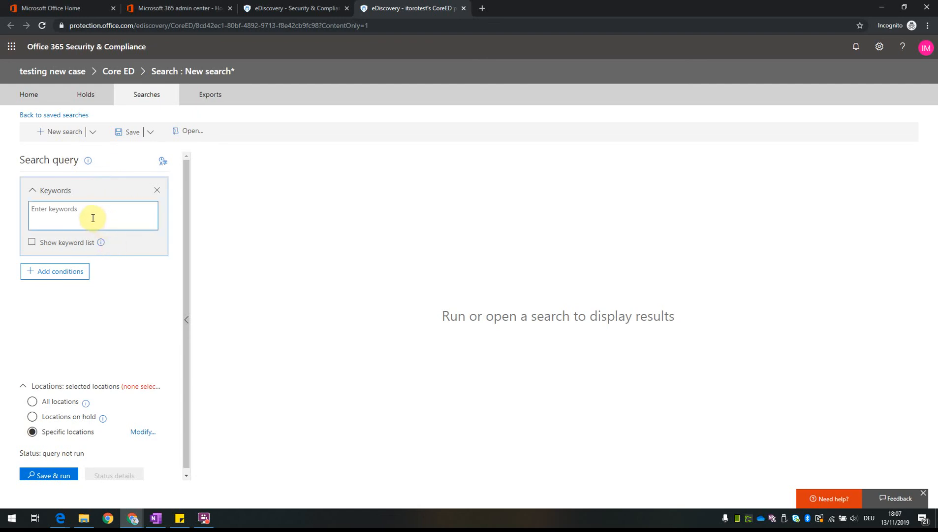
{"action": "left_click", "coordinate": [92, 216]}
{"action": "type", "text": "password"}
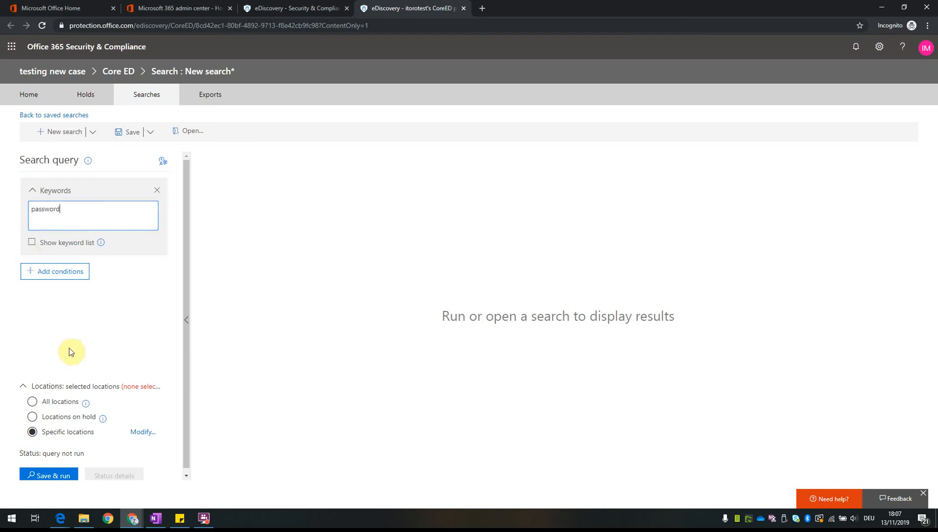
Step: Browse the available search conditions without adding any, and try to save and run the search with no location selected
{"action": "scroll", "coordinate": [69, 348], "scroll_direction": "down", "scroll_amount": 1}
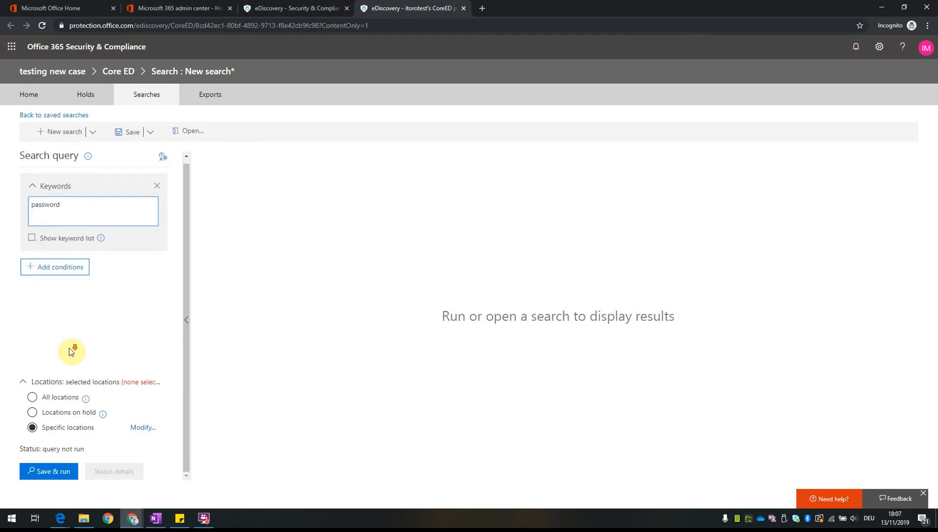
{"action": "left_click", "coordinate": [54, 272]}
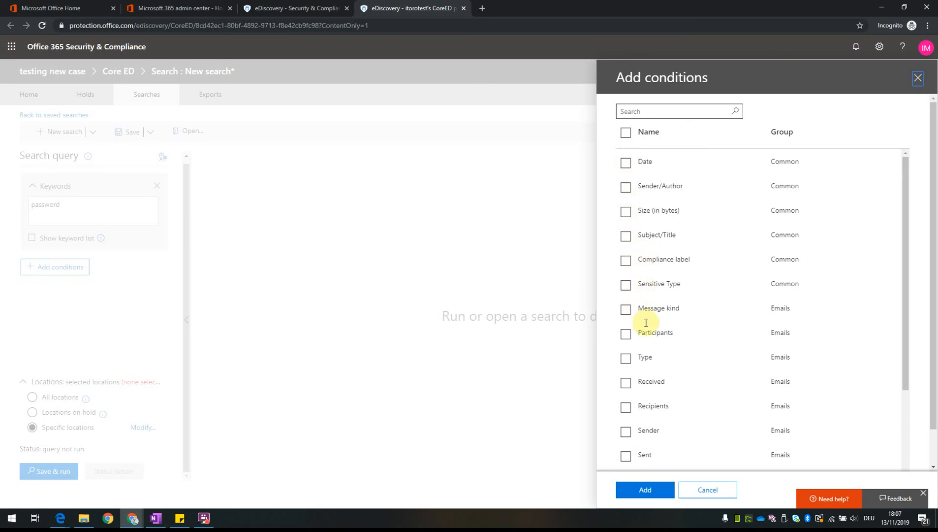
{"action": "left_click", "coordinate": [707, 489]}
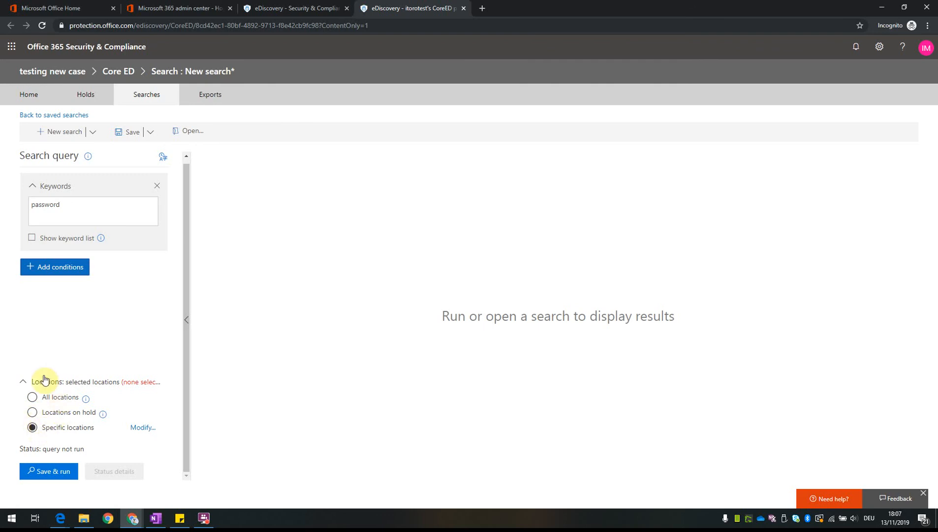
{"action": "left_click", "coordinate": [57, 474]}
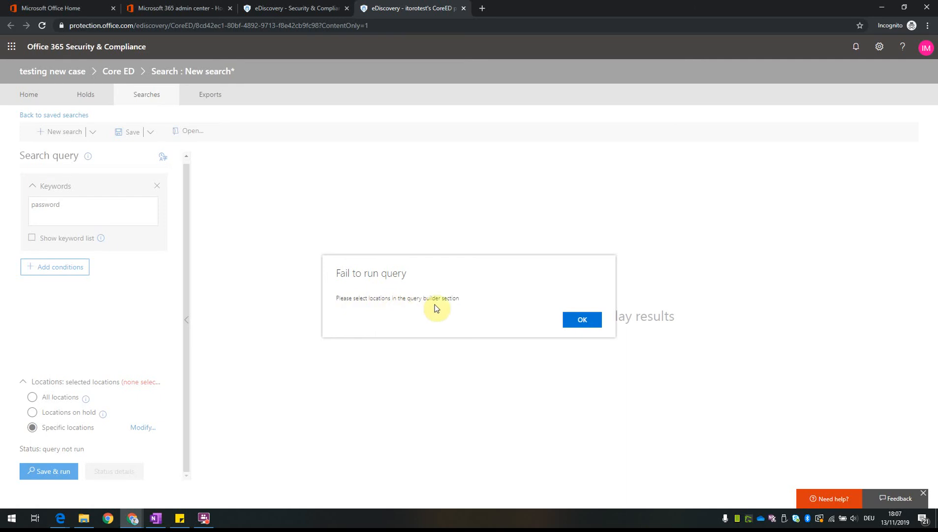
{"action": "left_click", "coordinate": [576, 326]}
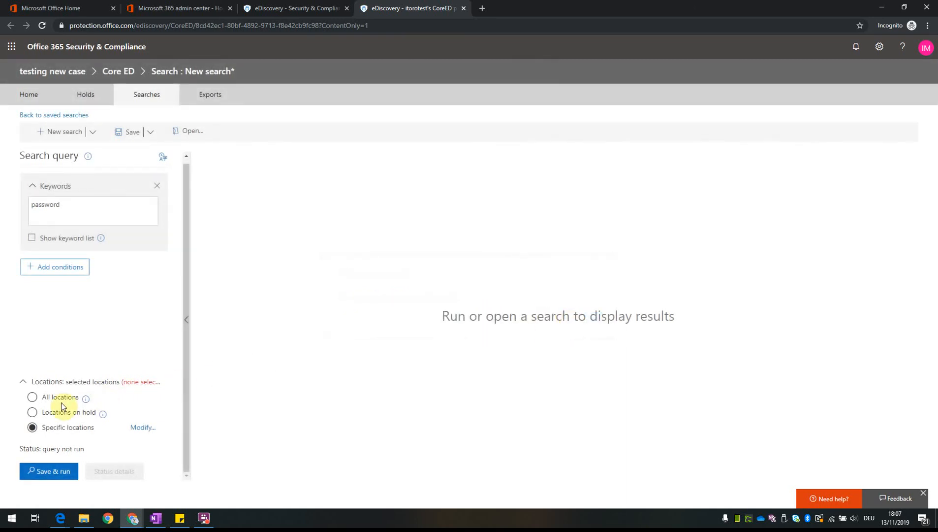
Step: Limit the search to locations on hold, then save and run it under the name "test search"
{"action": "left_click", "coordinate": [32, 412]}
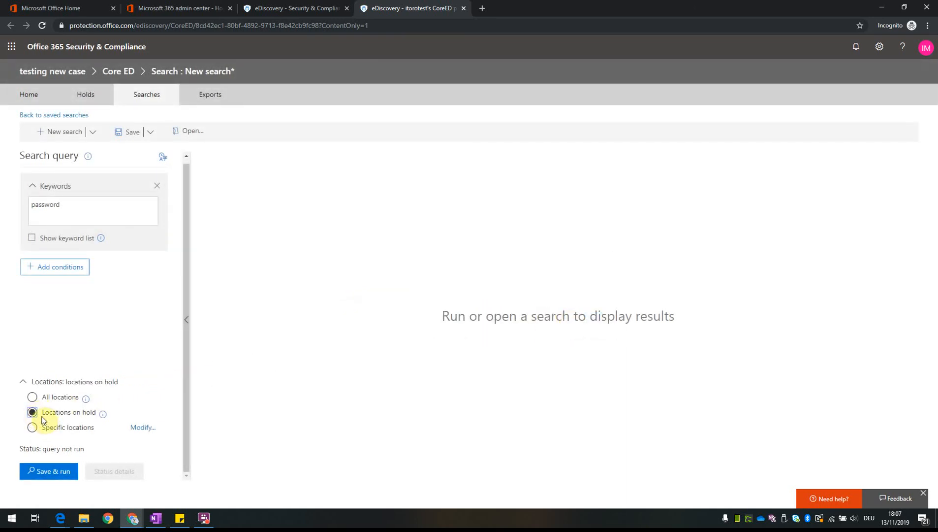
{"action": "left_click", "coordinate": [48, 472]}
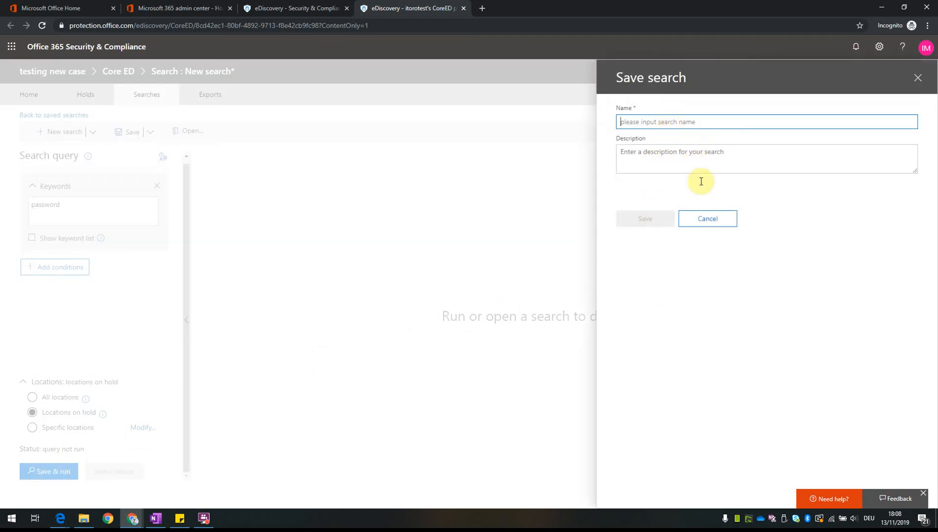
{"action": "type", "text": "test search"}
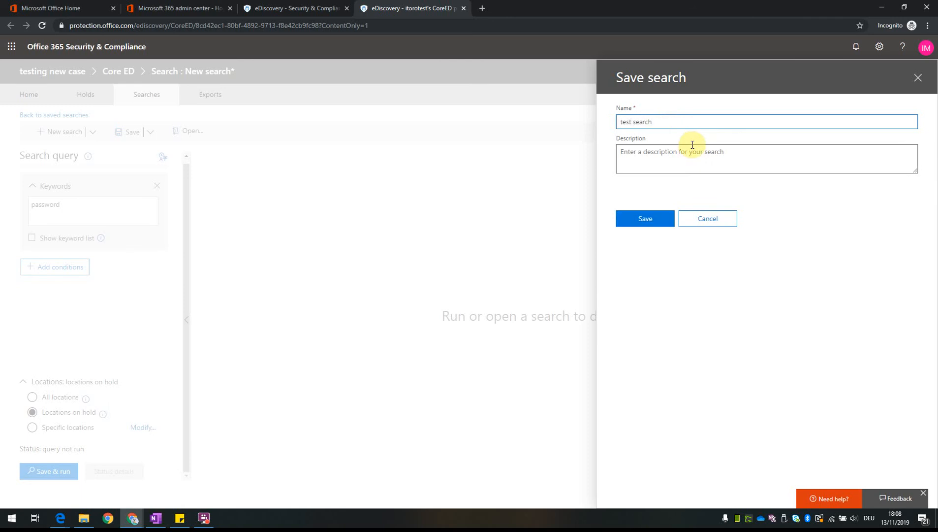
{"action": "left_click", "coordinate": [644, 218]}
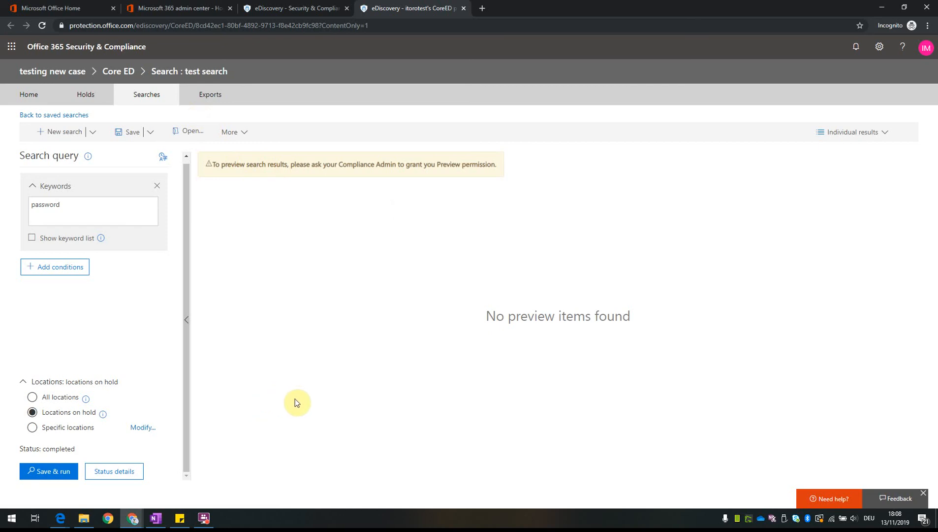
Step: Review the eDiscovery case's exports, saved searches, home page and holds, ending on the list of exports
{"action": "left_click", "coordinate": [210, 95]}
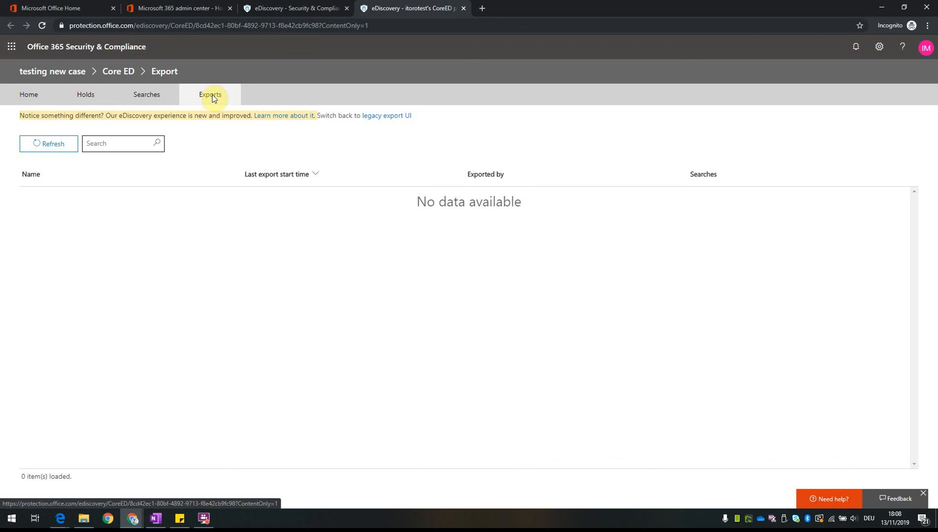
{"action": "left_click", "coordinate": [139, 102]}
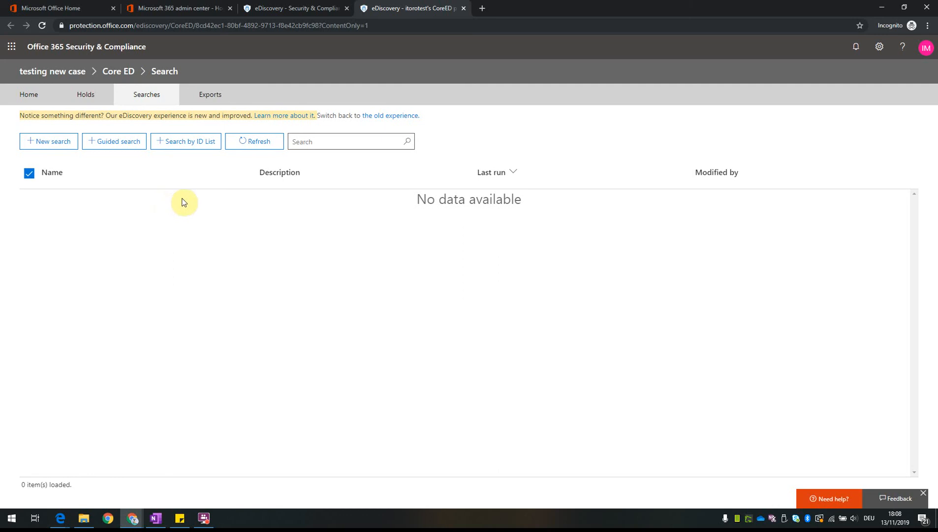
{"action": "left_click", "coordinate": [209, 100]}
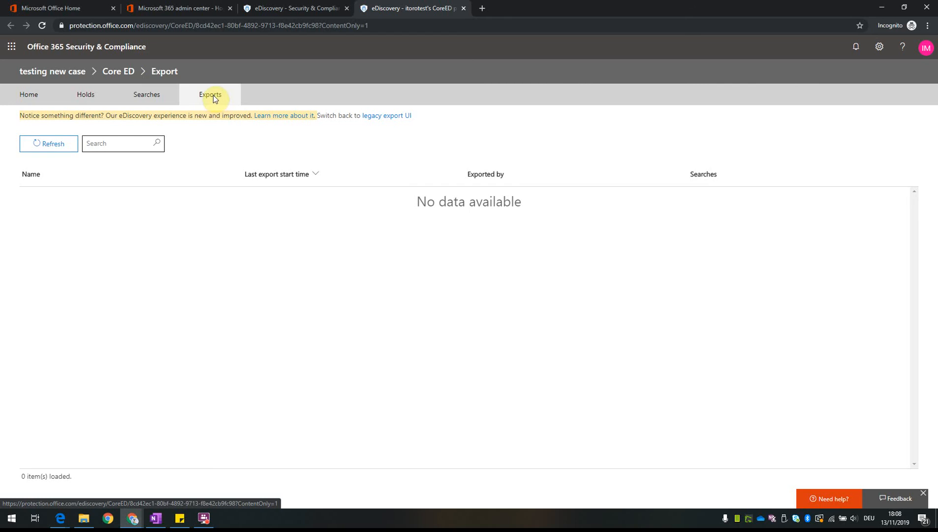
{"action": "left_click", "coordinate": [30, 98]}
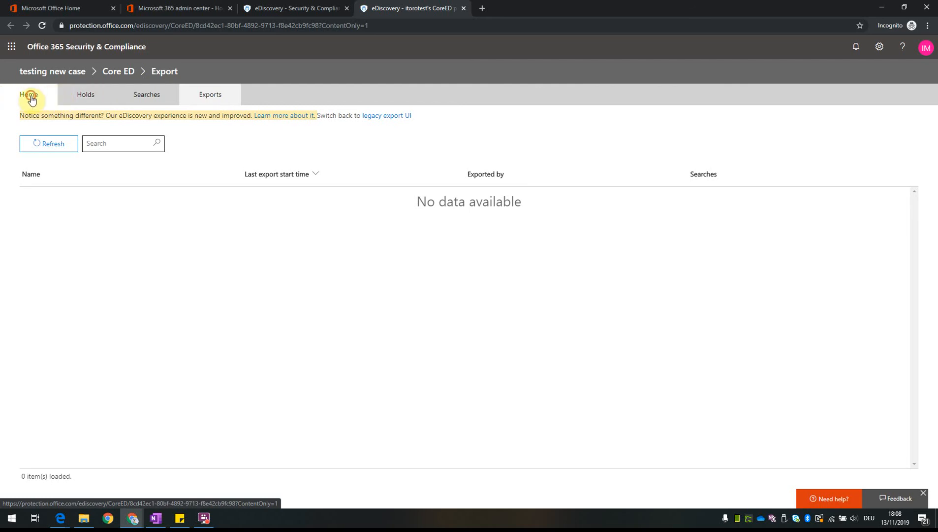
{"action": "left_click", "coordinate": [79, 97]}
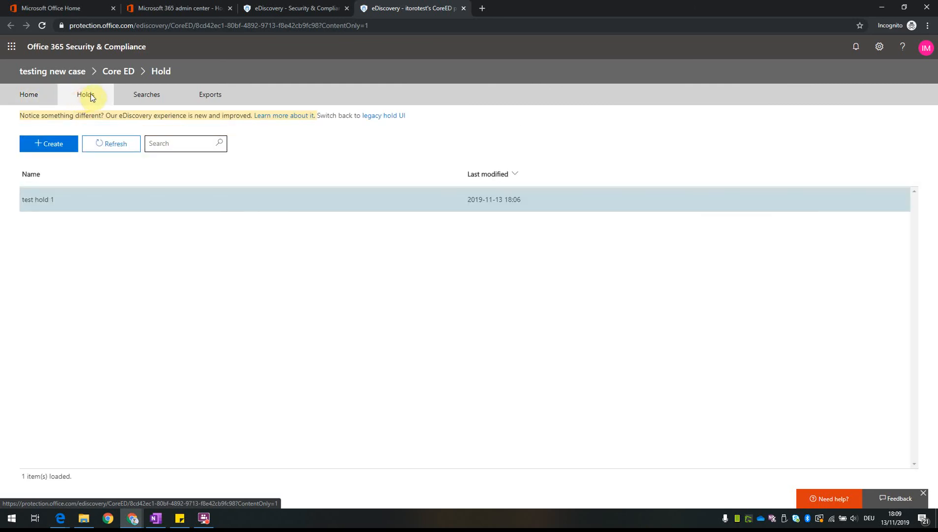
{"action": "left_click", "coordinate": [143, 98]}
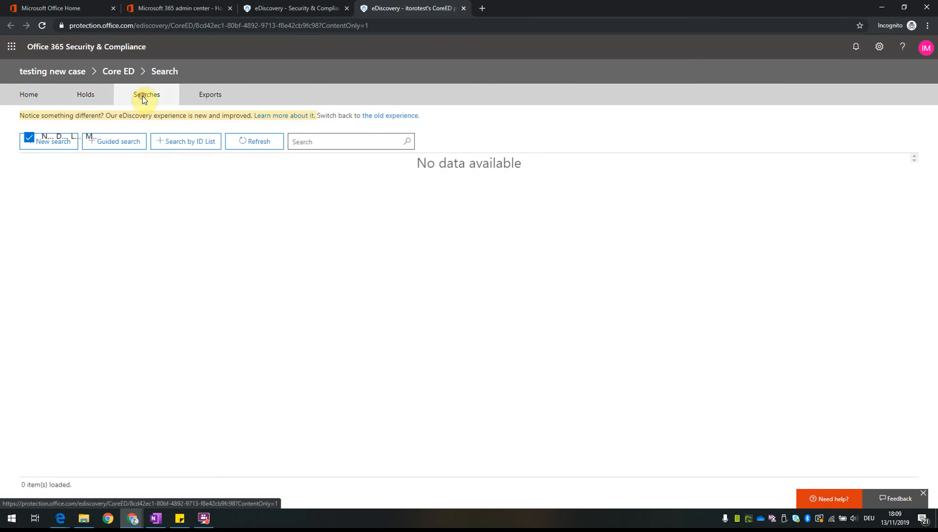
{"action": "left_click", "coordinate": [203, 96]}
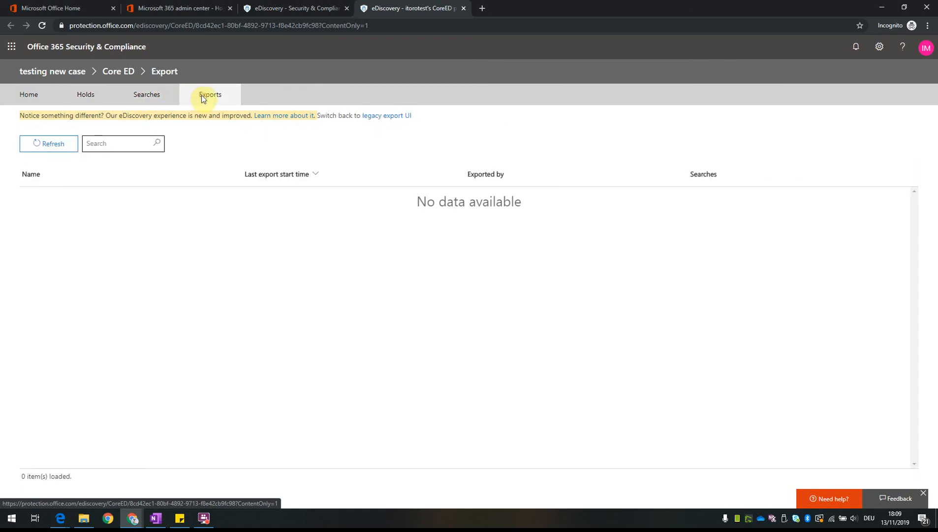